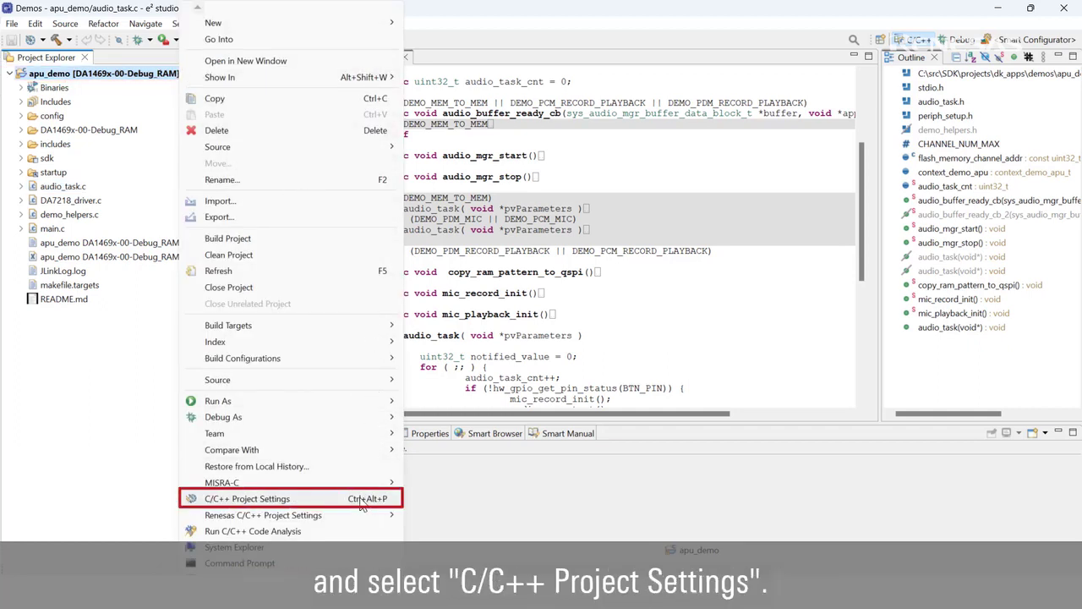
# - In the C/C++ project settings of apu_demo, make DA1469x-00-Debug_RAM the active build configuration
pyautogui.click(361, 500)
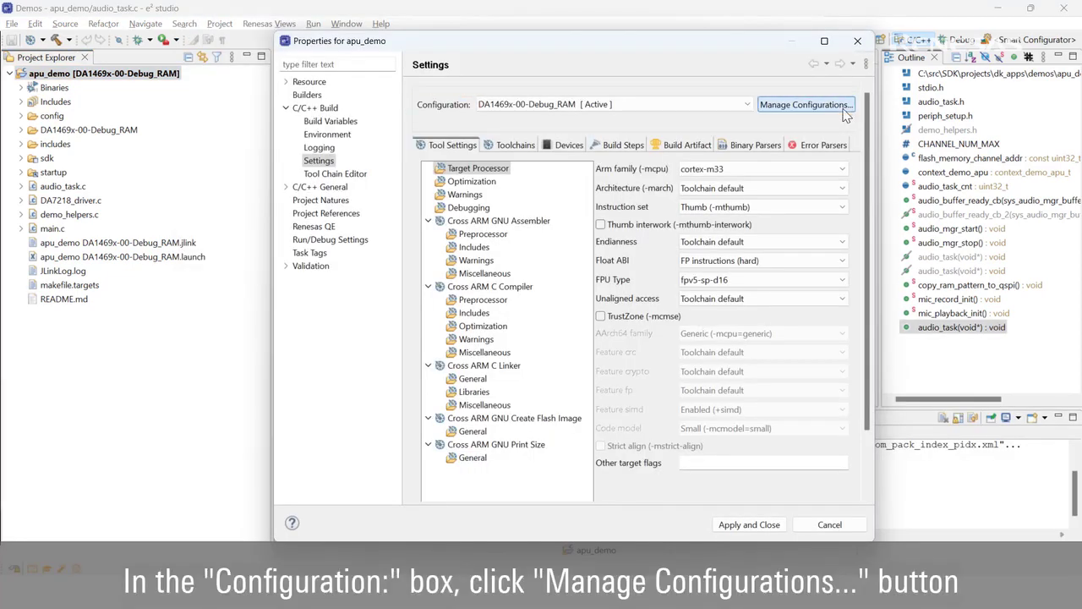
pyautogui.click(845, 110)
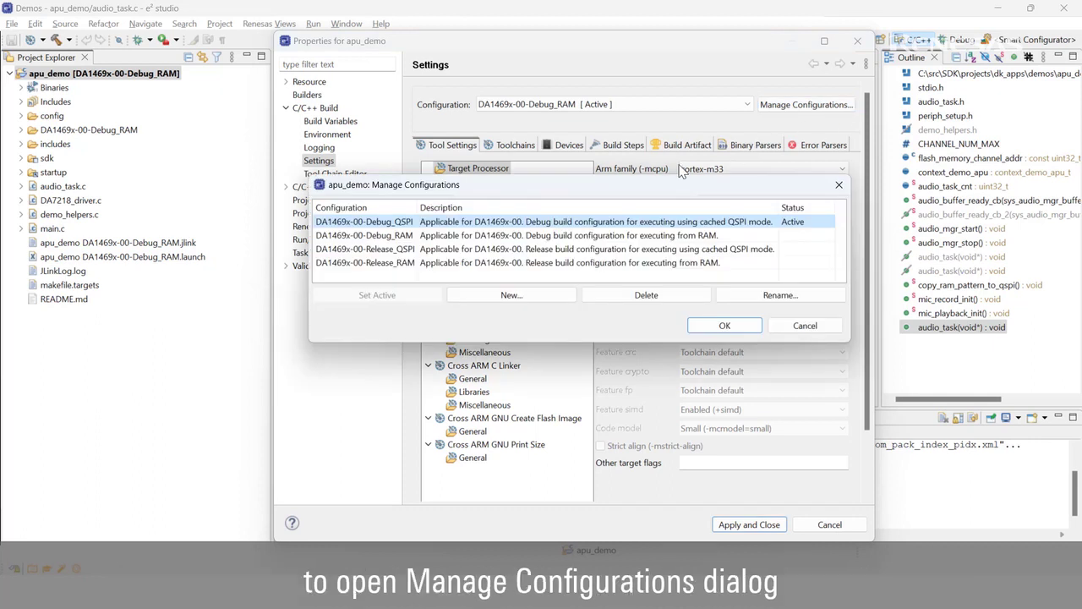
pyautogui.click(392, 236)
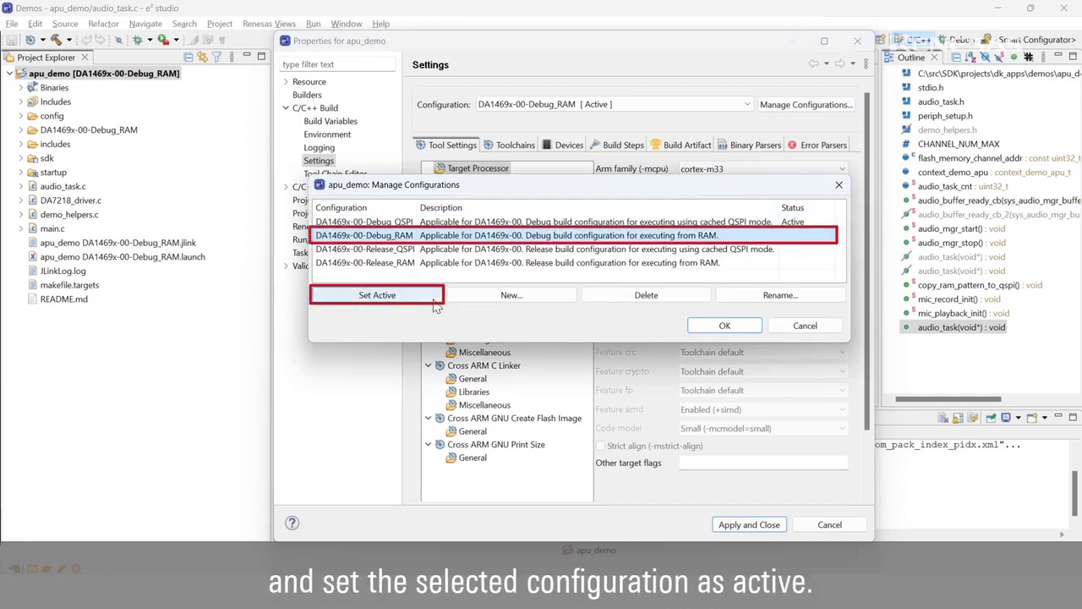
pyautogui.click(430, 298)
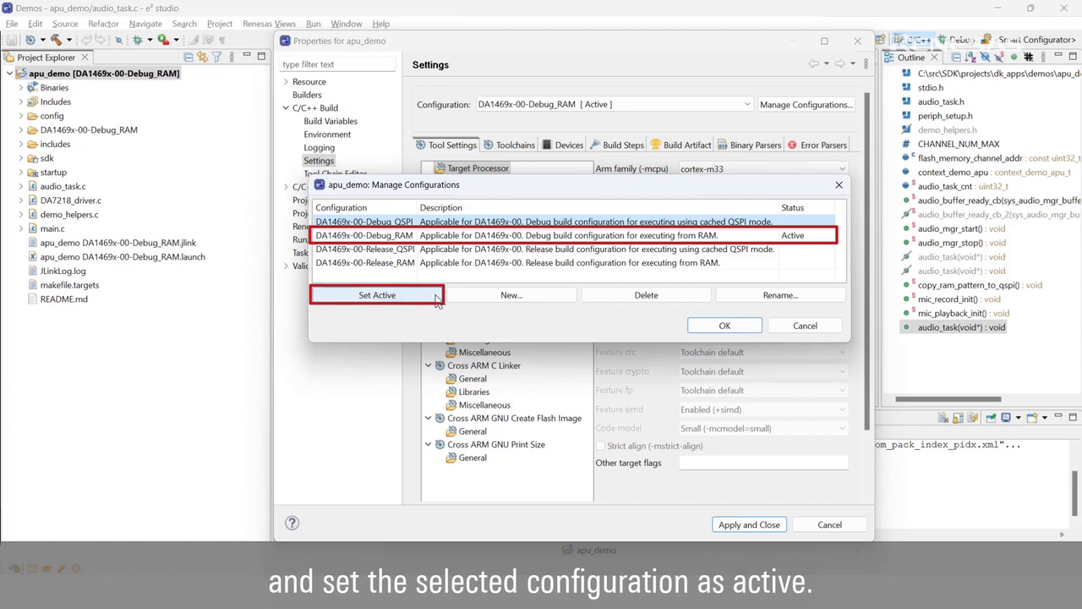
pyautogui.click(724, 325)
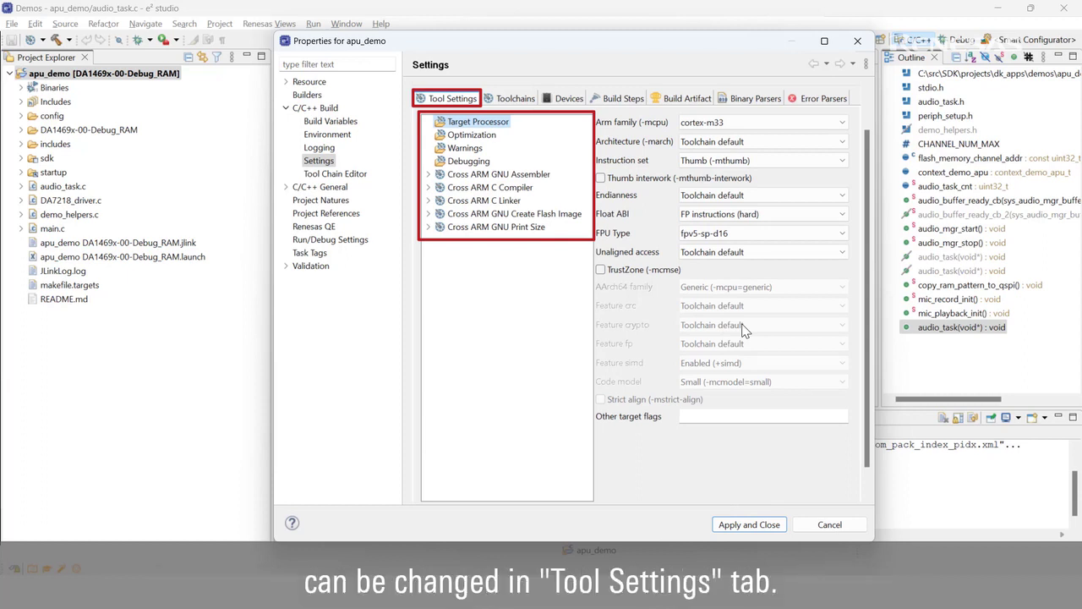
# - Check the C compiler's include paths and set the project's optimization level to Optimize for debug (-Og)
pyautogui.click(429, 187)
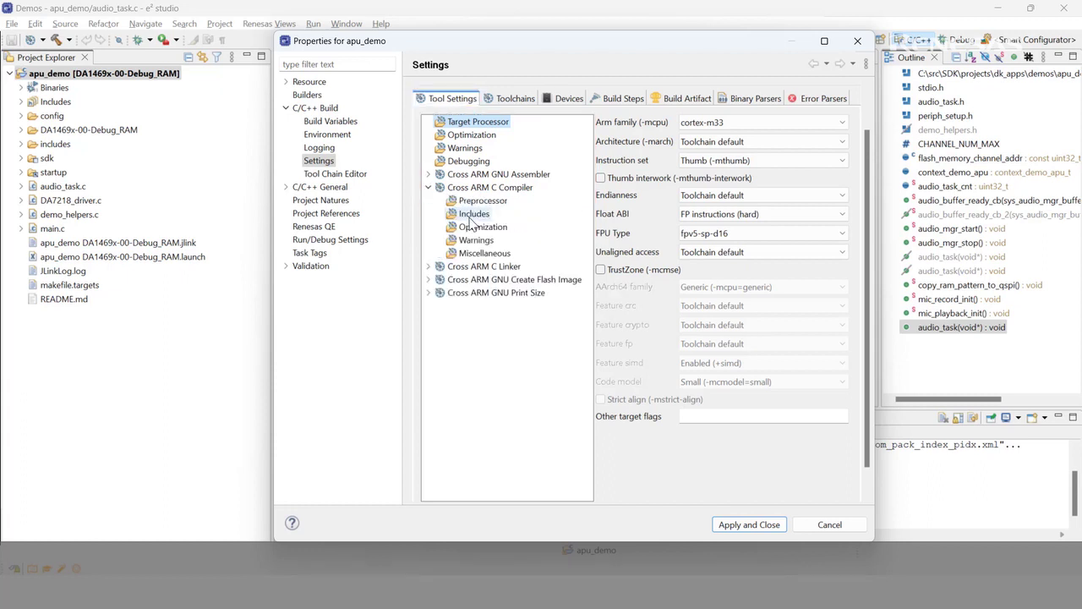
pyautogui.click(471, 216)
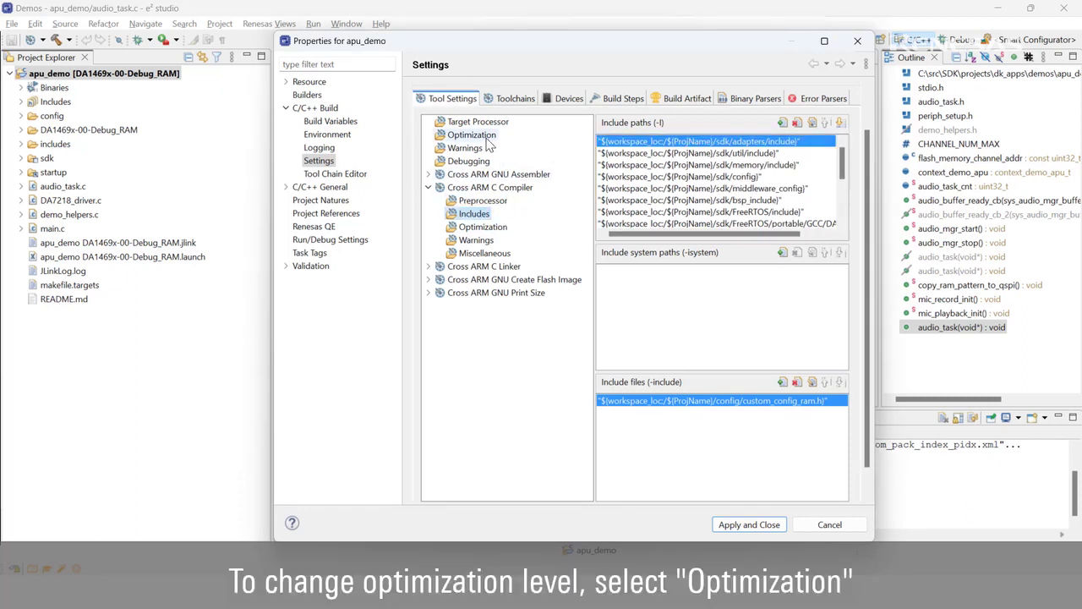
pyautogui.click(482, 138)
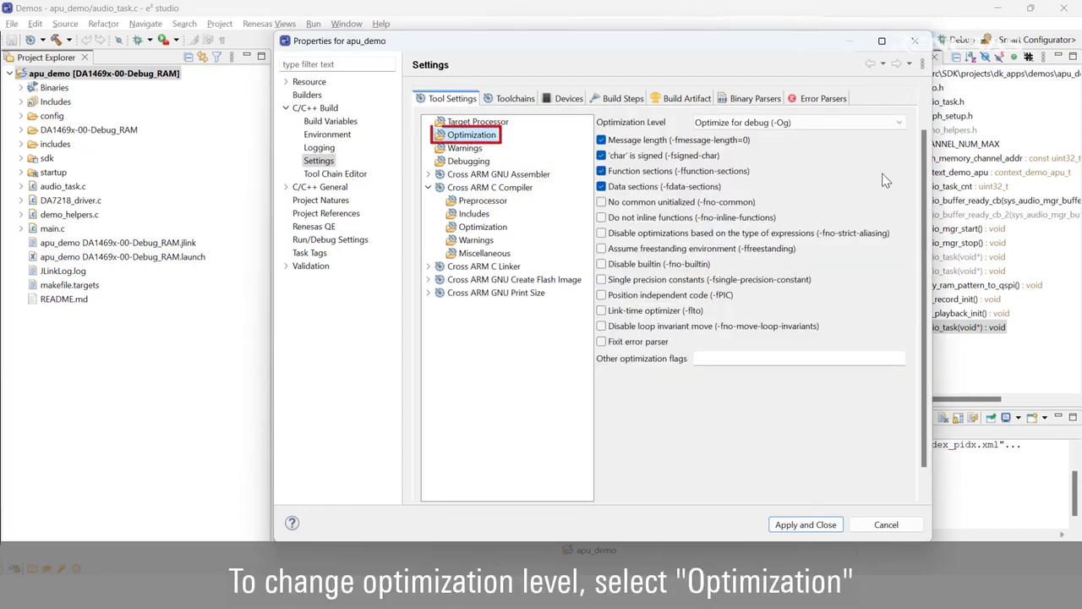
pyautogui.click(904, 122)
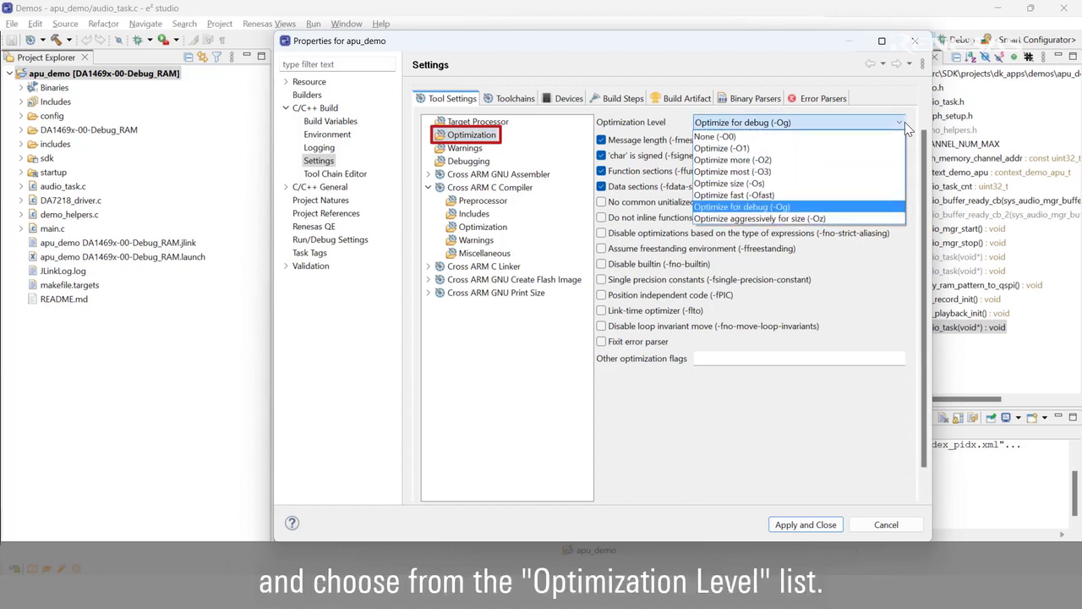
pyautogui.click(892, 210)
# - Review the project's toolchain selection and the path variables defined for its linked resources
pyautogui.click(514, 100)
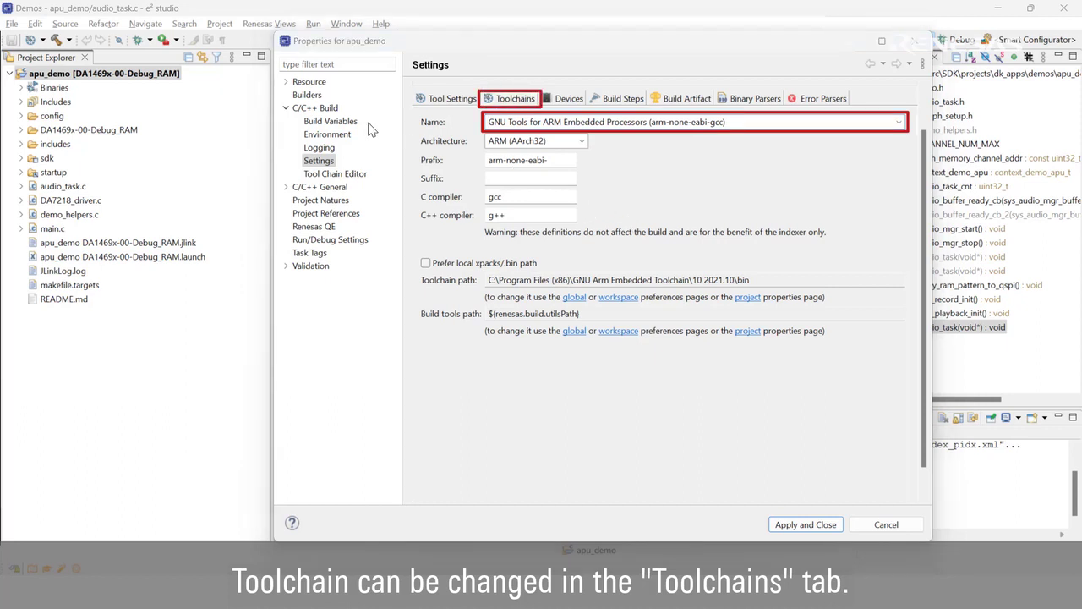
pyautogui.click(285, 81)
pyautogui.click(336, 94)
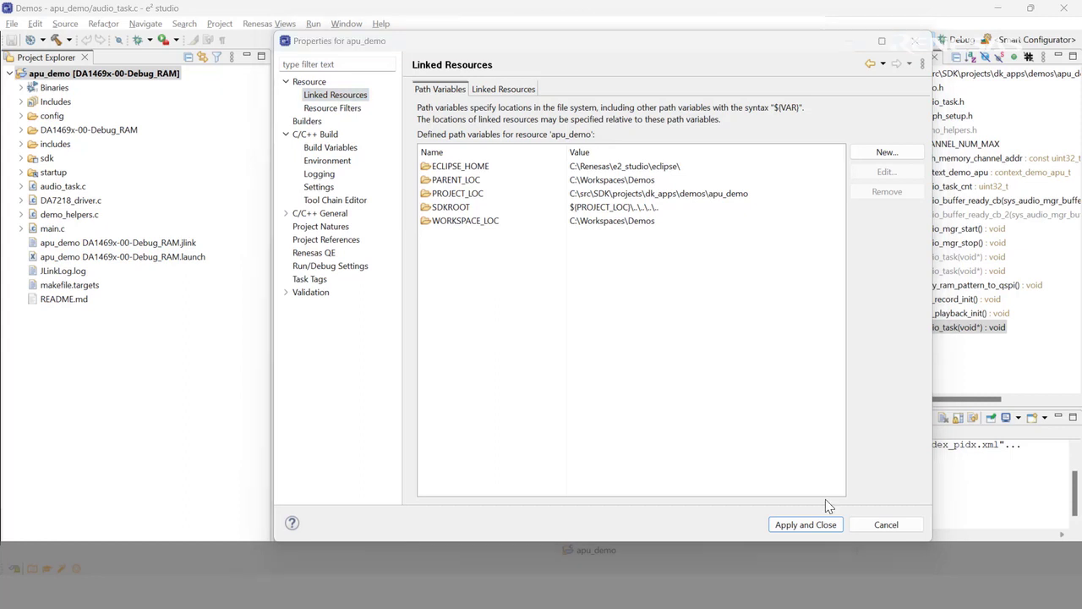
# - Apply the project settings with an index rebuild, and build apu_demo
pyautogui.click(806, 524)
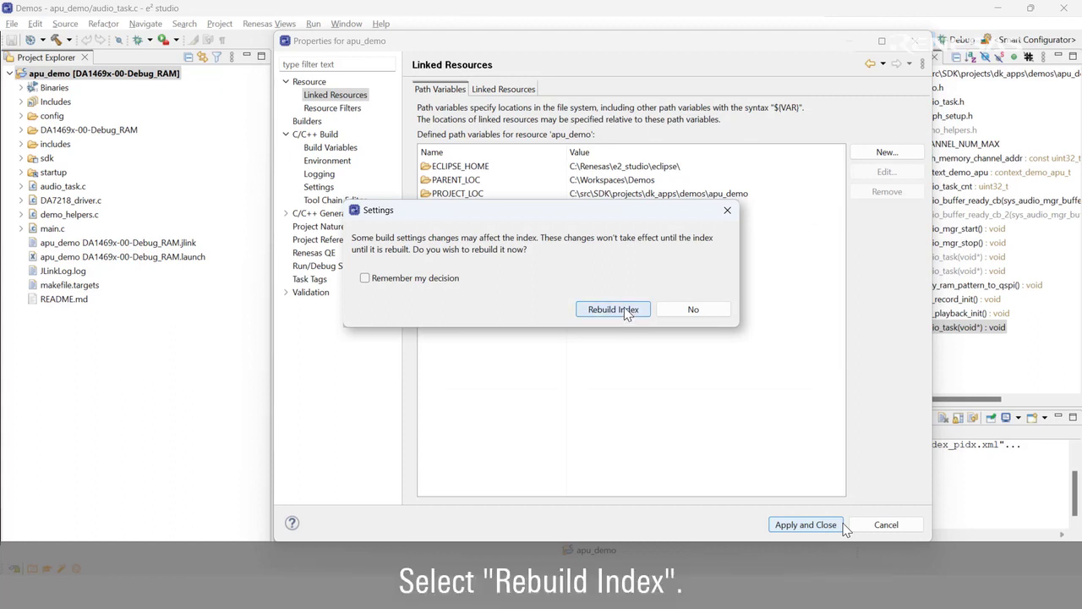
pyautogui.click(626, 310)
pyautogui.click(57, 40)
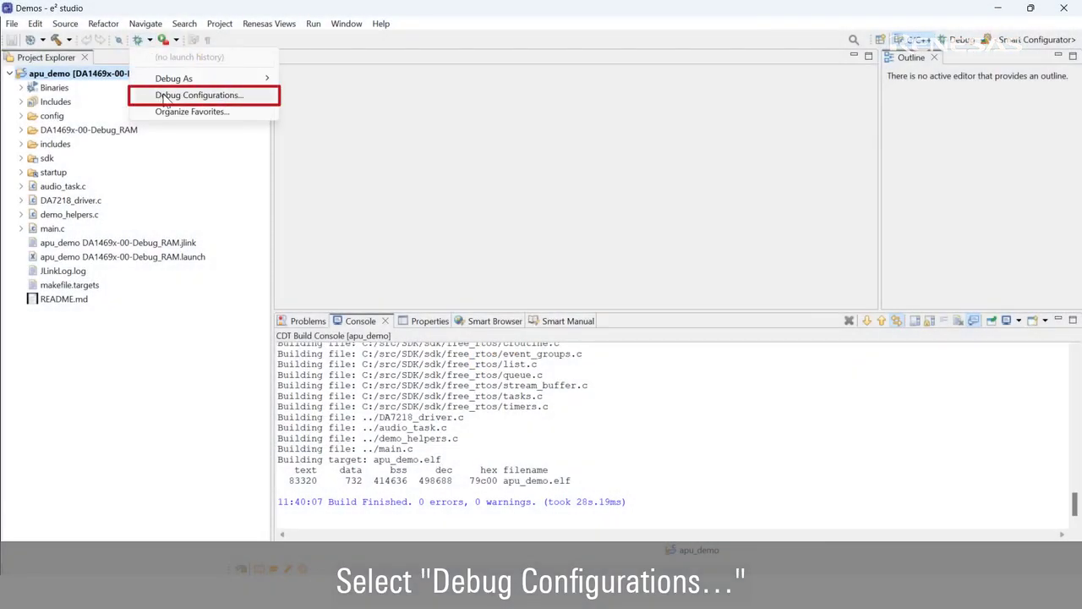
# - In the apu_demo DA1469x-00-Debug_RAM debug configuration, check the J-Link ARM debugger and connection settings, and apply them
pyautogui.click(258, 96)
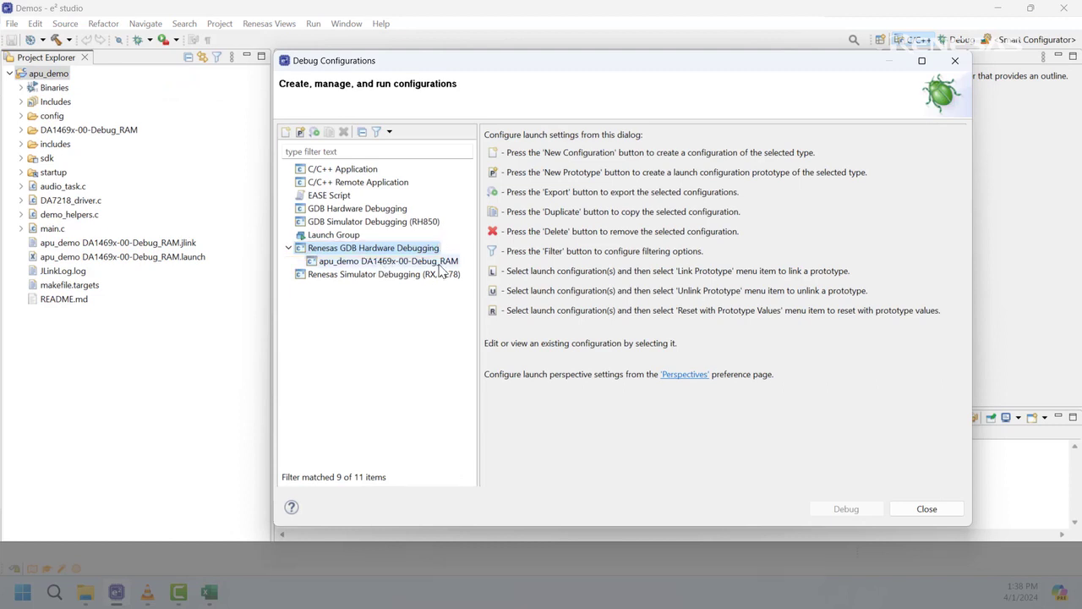
pyautogui.click(436, 262)
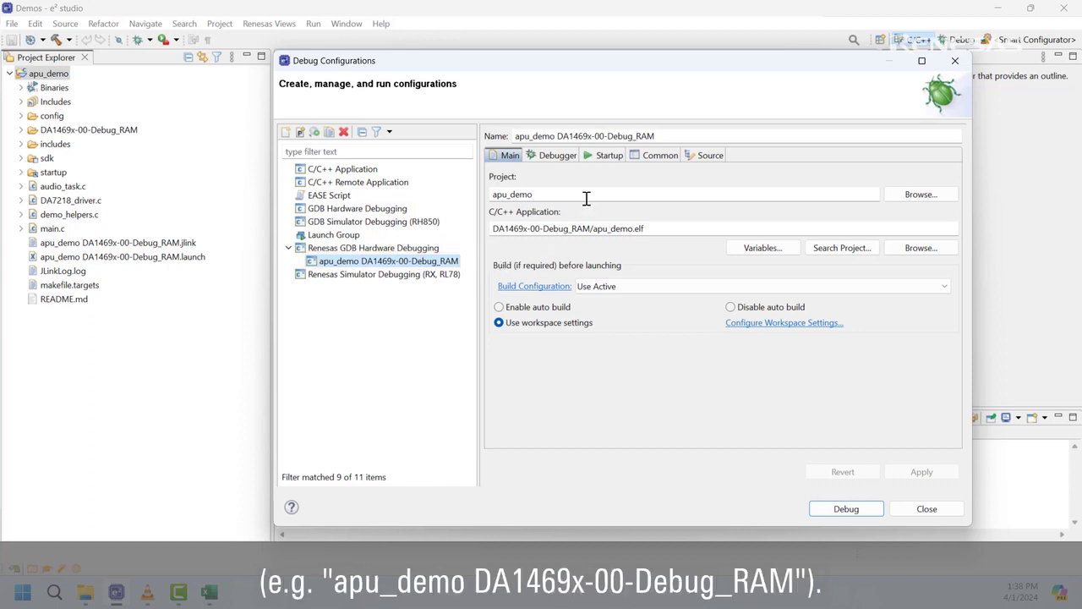
pyautogui.click(561, 158)
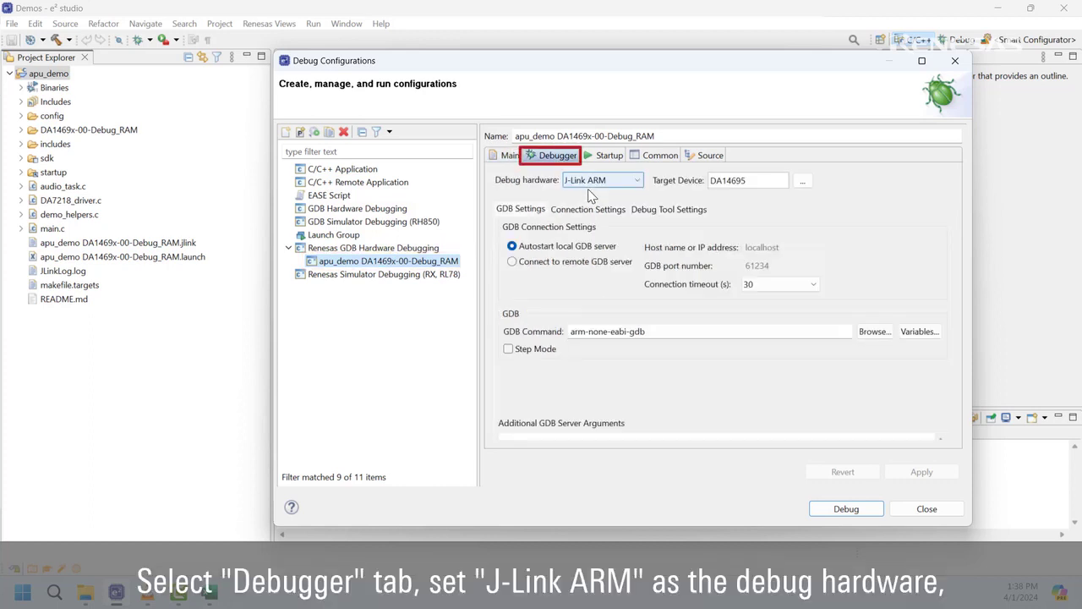
pyautogui.click(626, 212)
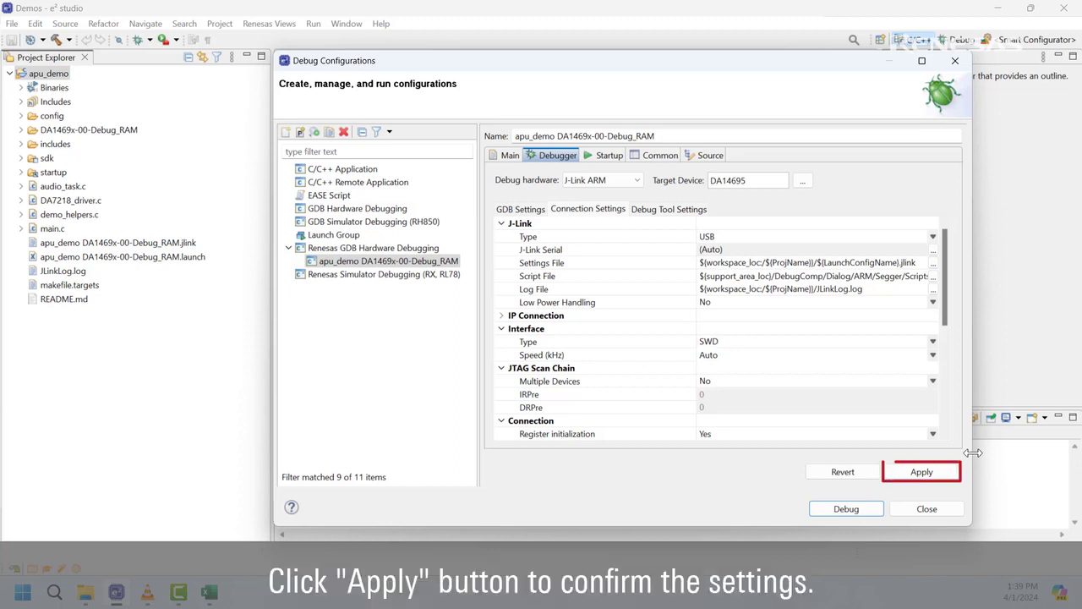
pyautogui.click(949, 476)
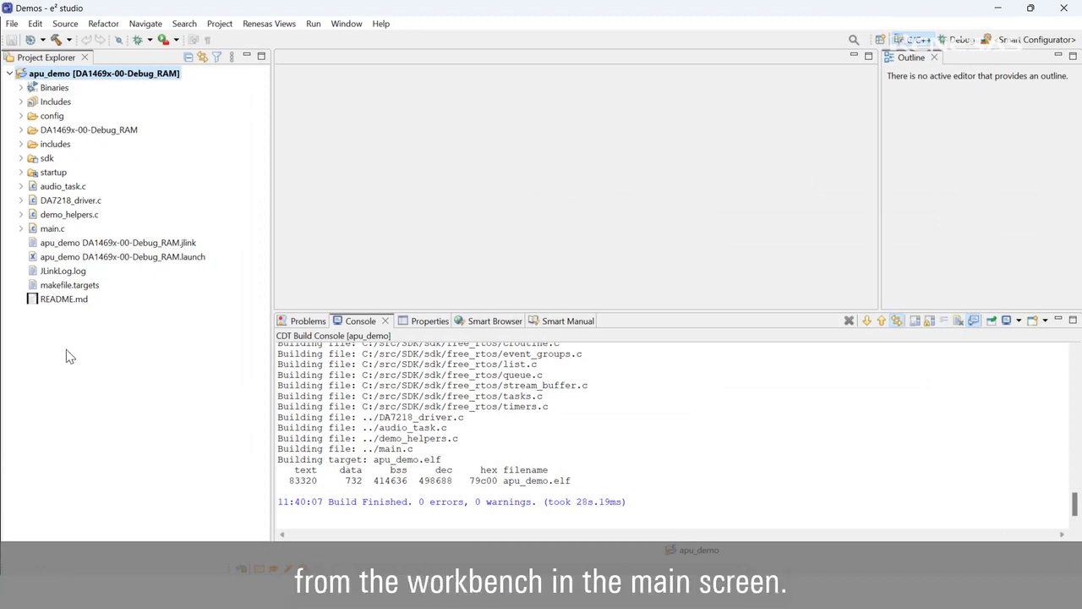
# - Launch the apu_demo debug session in the Debug perspective and resume the program from main()
pyautogui.click(138, 40)
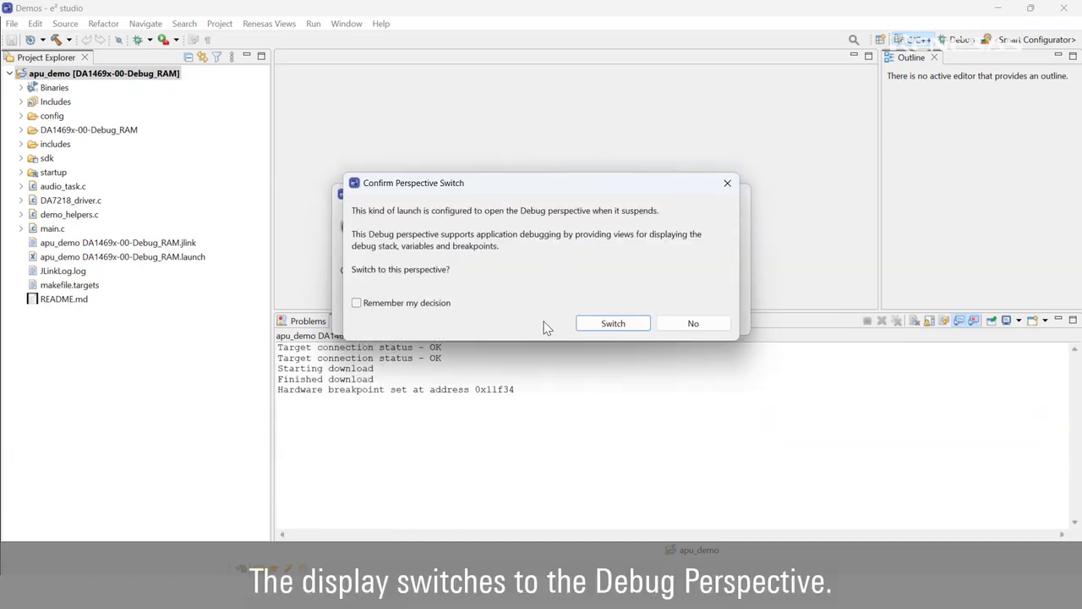
pyautogui.click(644, 331)
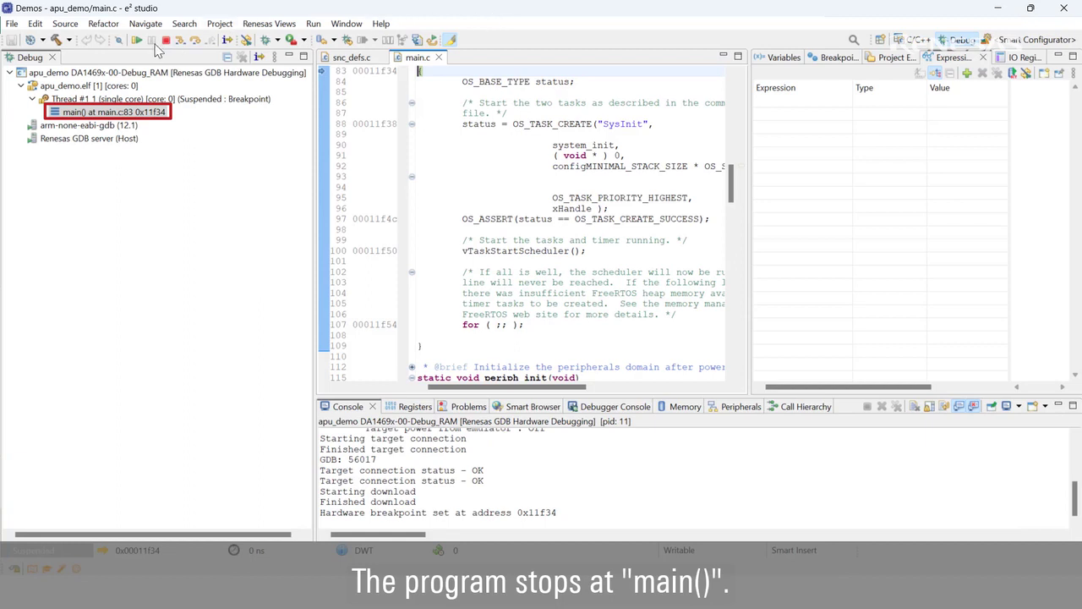
pyautogui.click(138, 42)
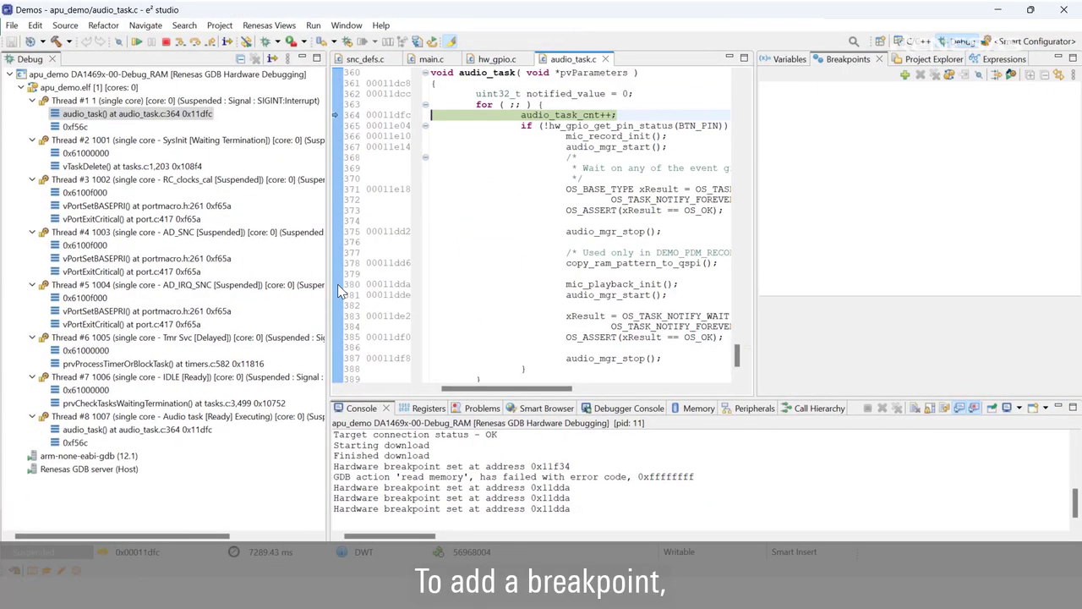
# - Add a breakpoint at line 380 of audio_task.c, on the mic_playback_init() call, and remove it again
pyautogui.doubleClick(338, 286)
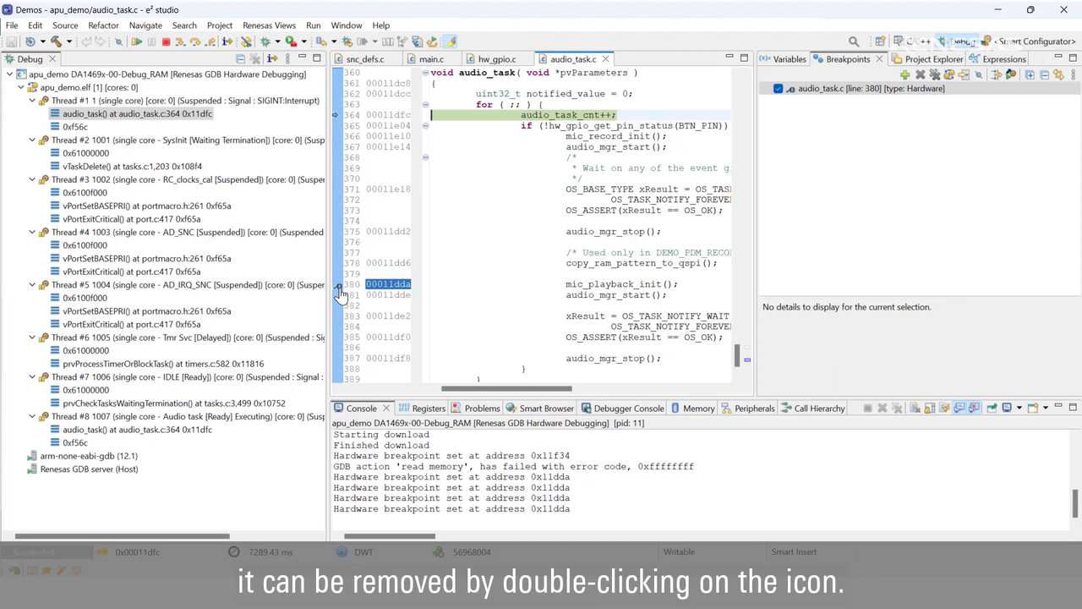
pyautogui.doubleClick(339, 290)
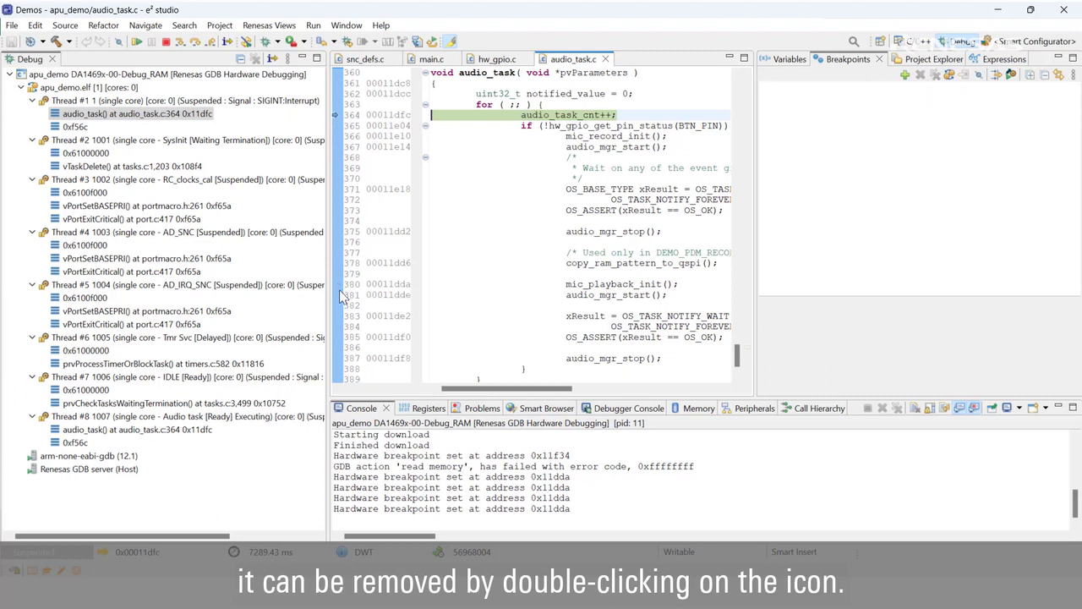
# - Add the global variable audio_task_cnt to the watched expressions with real-time refresh enabled, and resume the program
pyautogui.doubleClick(567, 114)
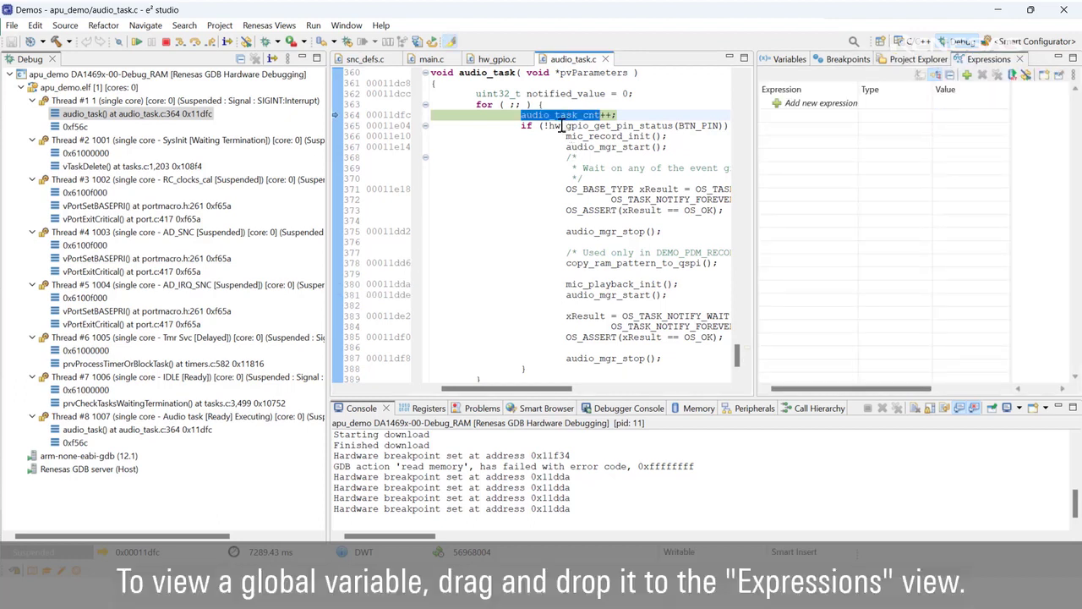
pyautogui.moveTo(565, 119); pyautogui.dragTo(856, 149)
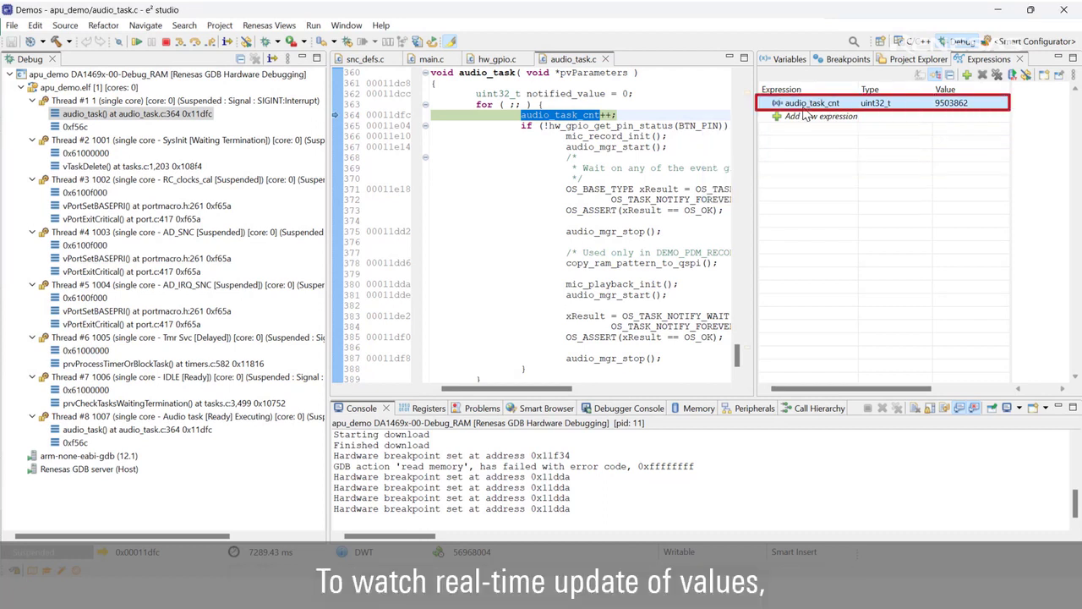
pyautogui.rightClick(804, 108)
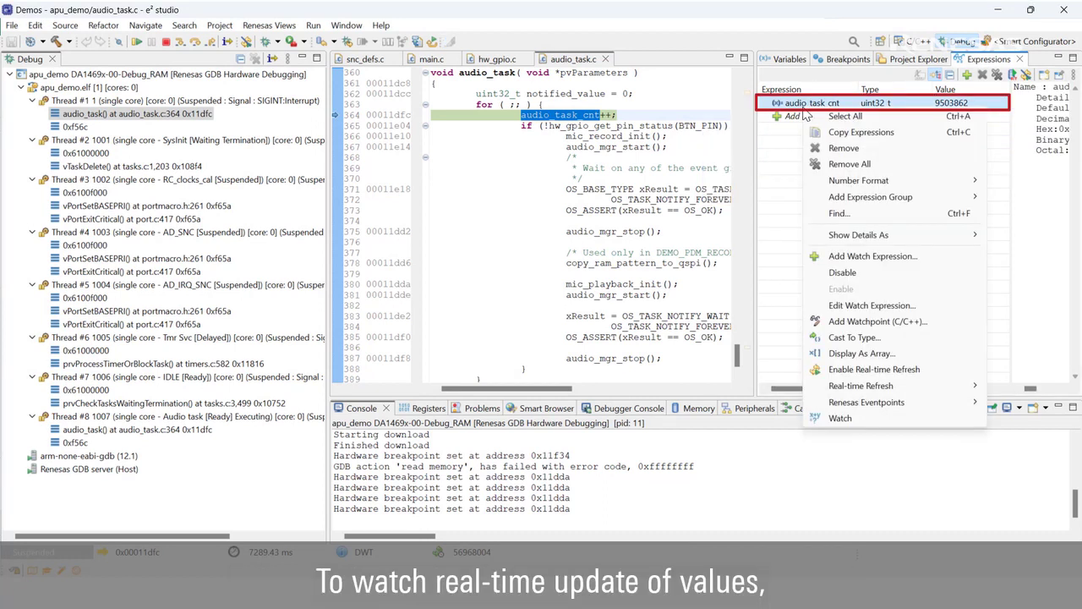
pyautogui.click(932, 373)
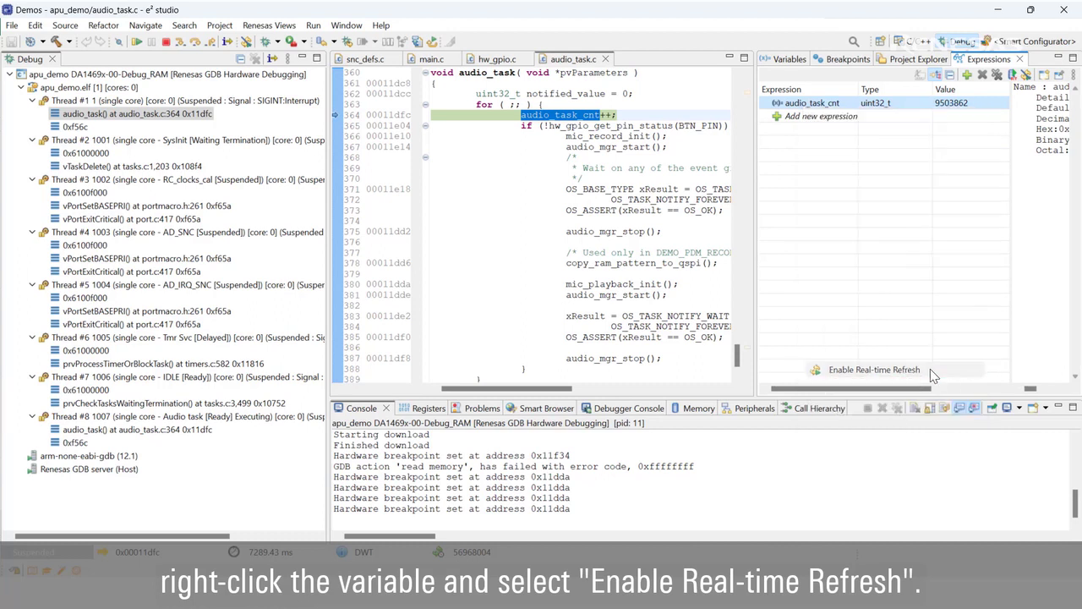
pyautogui.click(136, 42)
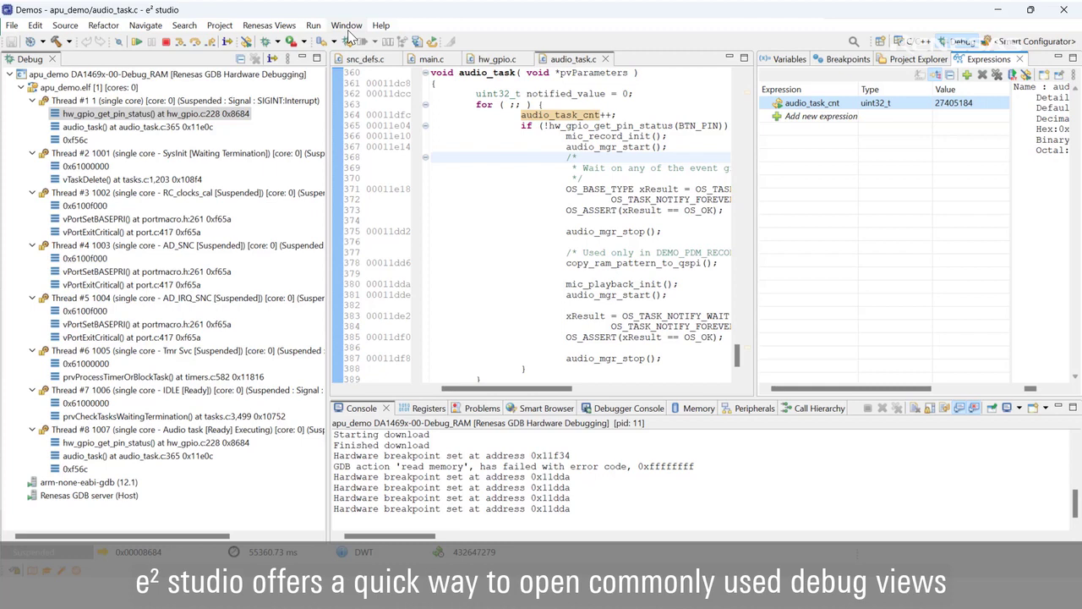
# - Look through the available general debug views and the Renesas-specific debug views
pyautogui.click(347, 28)
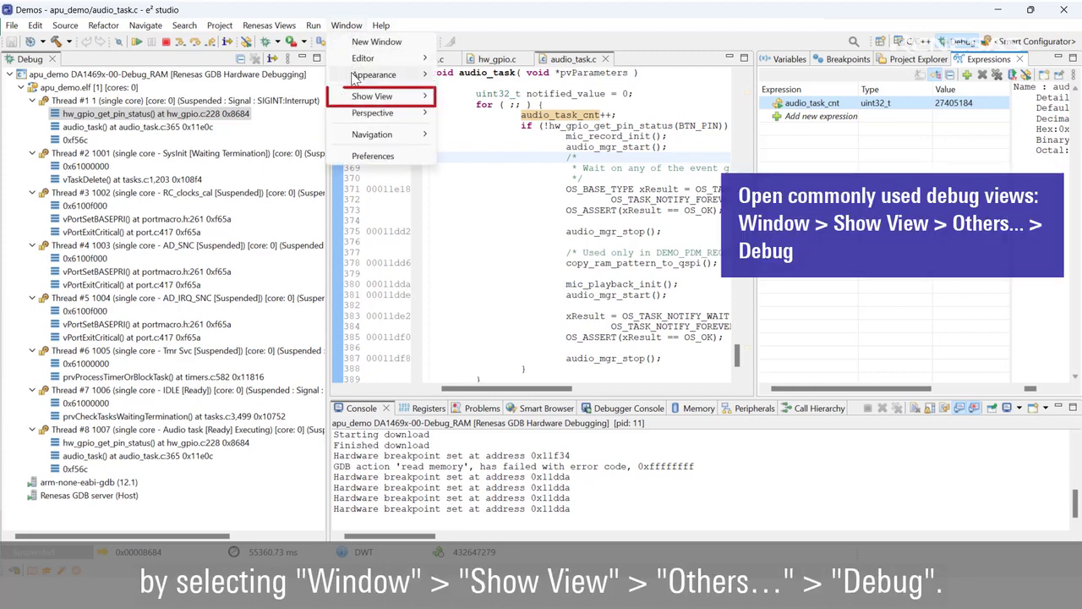
pyautogui.moveTo(360, 100)
pyautogui.click(490, 449)
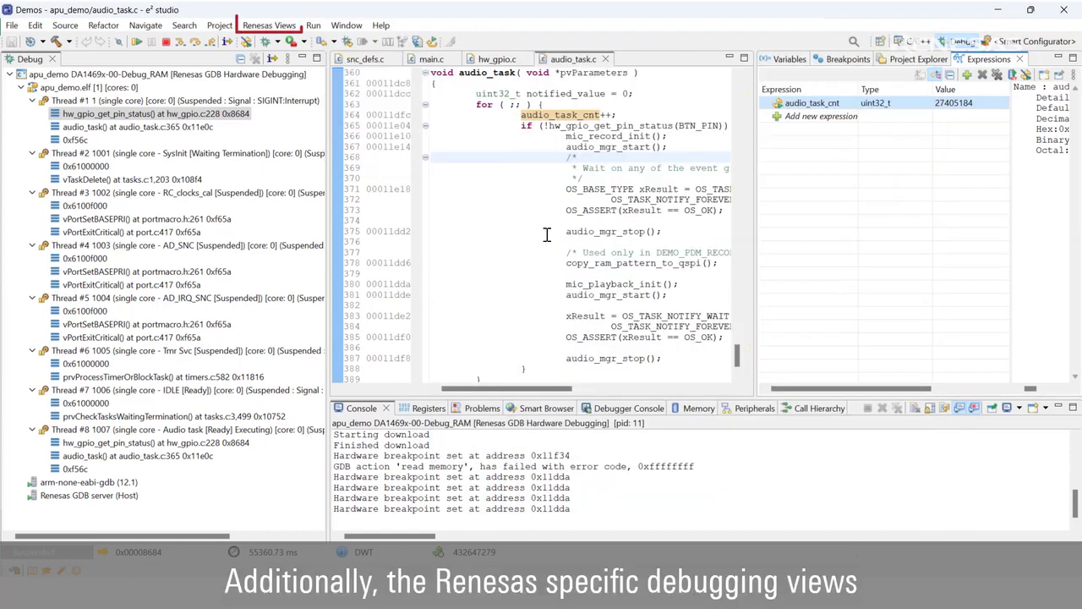
pyautogui.click(275, 25)
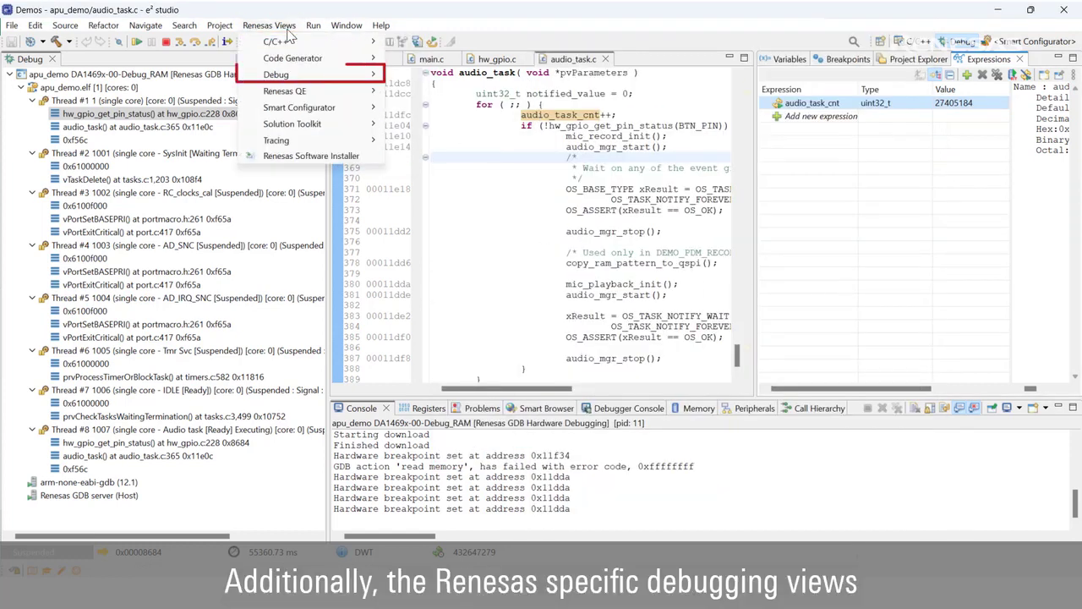
pyautogui.moveTo(328, 76)
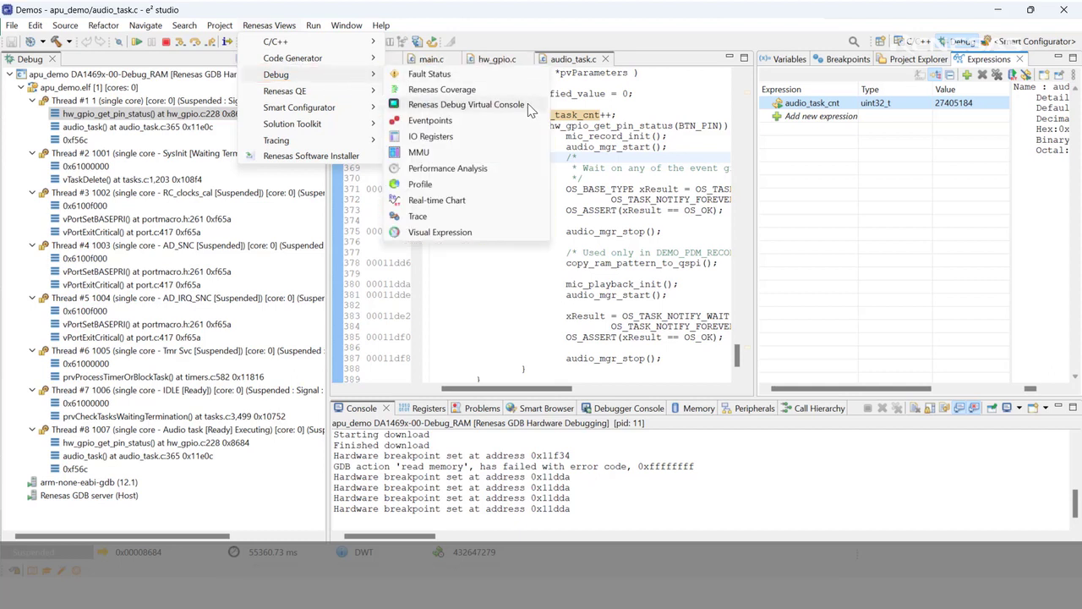
pyautogui.click(453, 24)
# - Terminate the apu_demo debug session
pyautogui.click(166, 42)
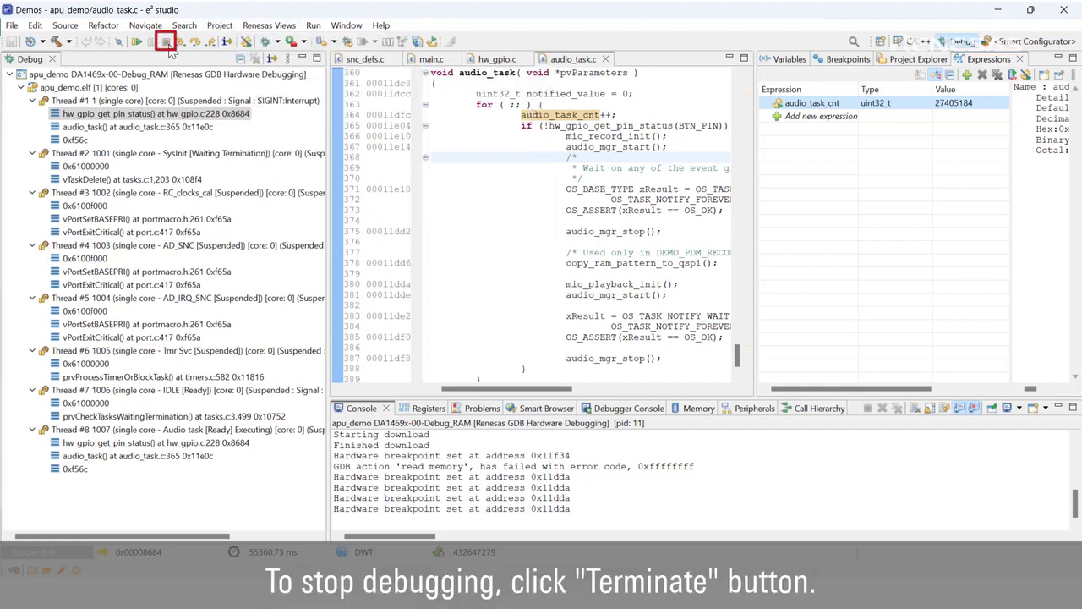